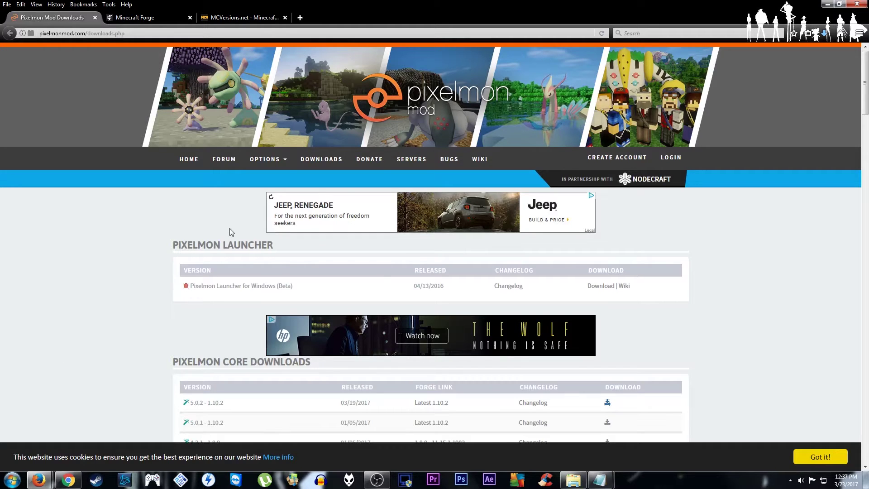
Request the Pixelmon 5.0.2 download for Minecraft 1.10.2 from the core downloads and decline saving the jar file
left_click(134, 34)
left_click(122, 258)
scroll(134, 271, "down", 5)
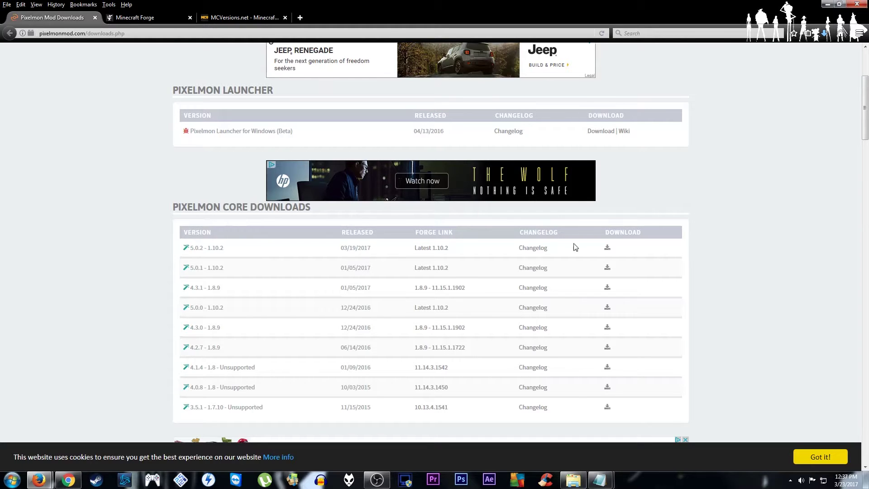
double_click(214, 249)
left_click(230, 256)
left_click(608, 250)
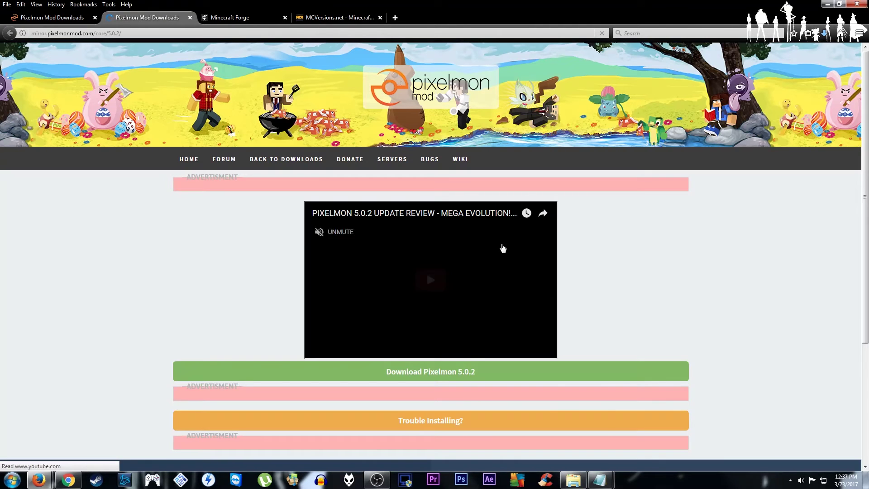
scroll(187, 338, "down", 3)
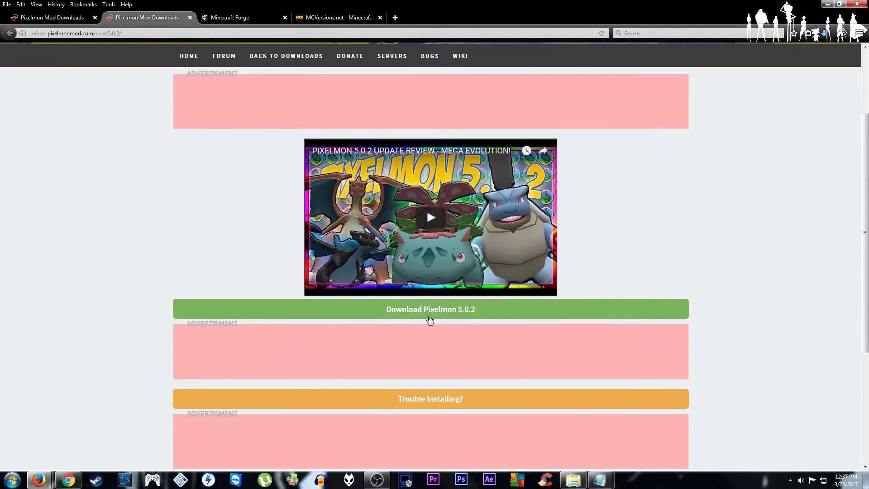
left_click(429, 317)
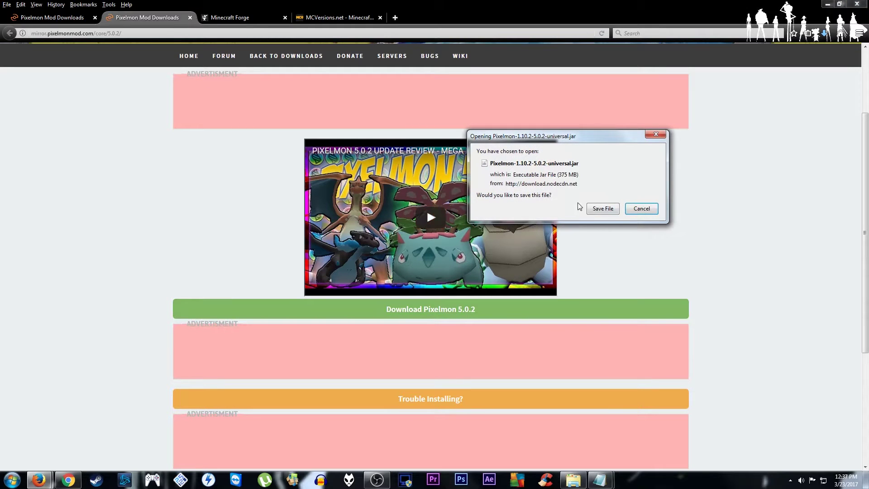
left_click(638, 209)
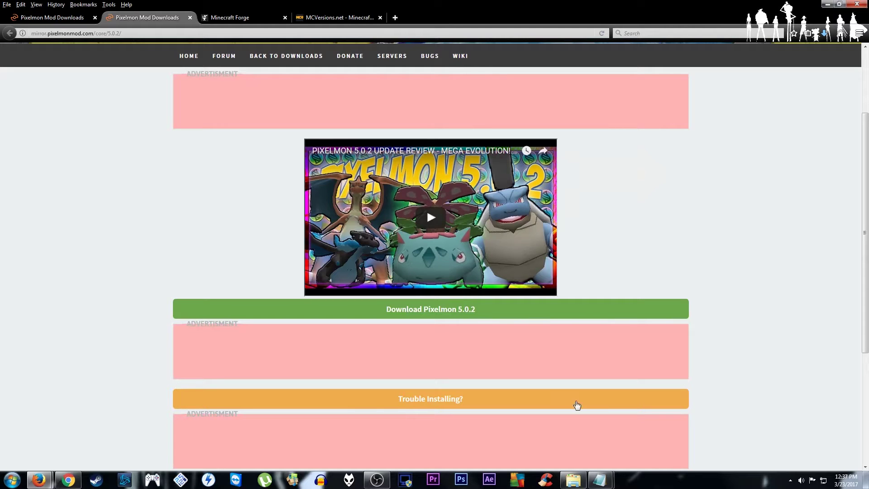
Check the mods folder inside the Pixelmon server folder for the Pixelmon jar, and close the folder window and the Pixelmon 5.0.2 download page
left_click(574, 480)
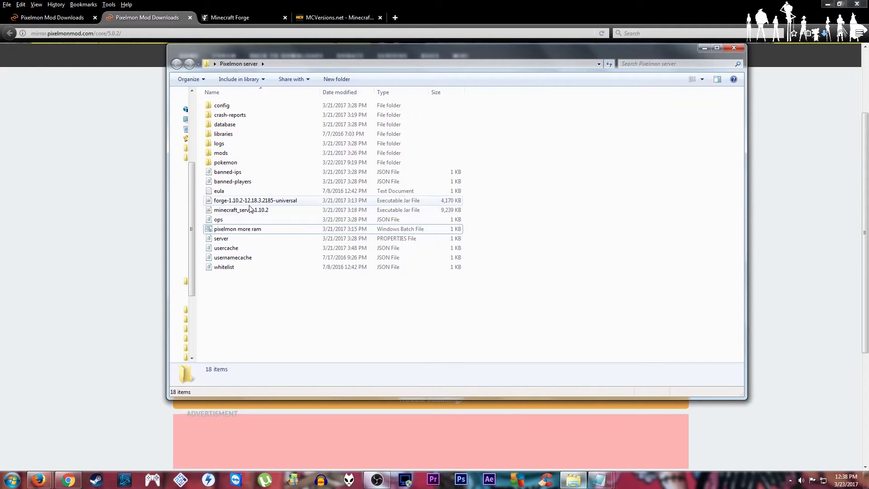
double_click(243, 155)
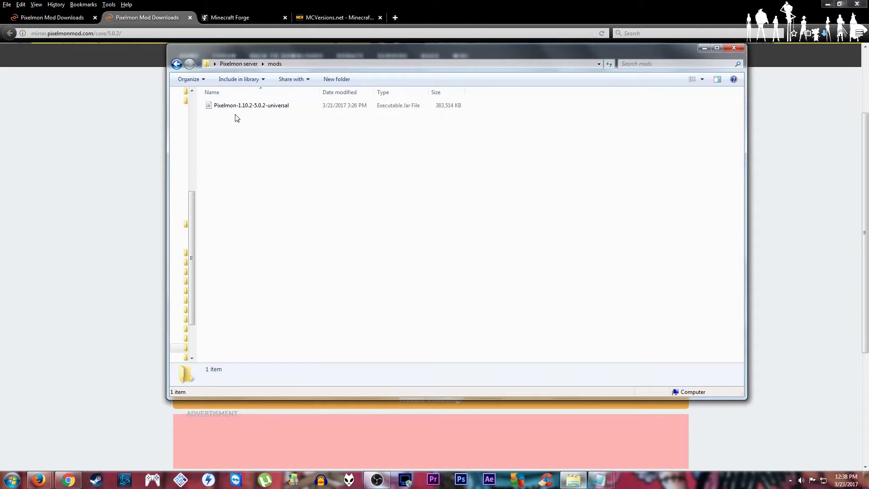
left_click(177, 64)
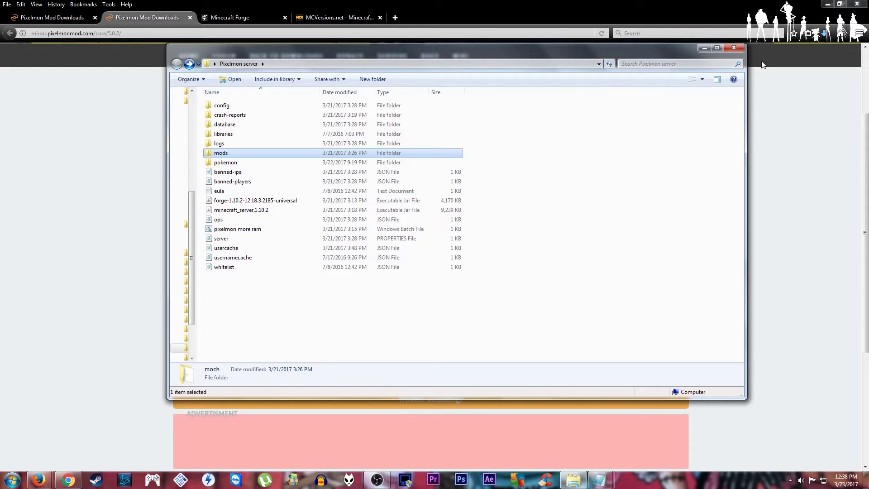
left_click(733, 48)
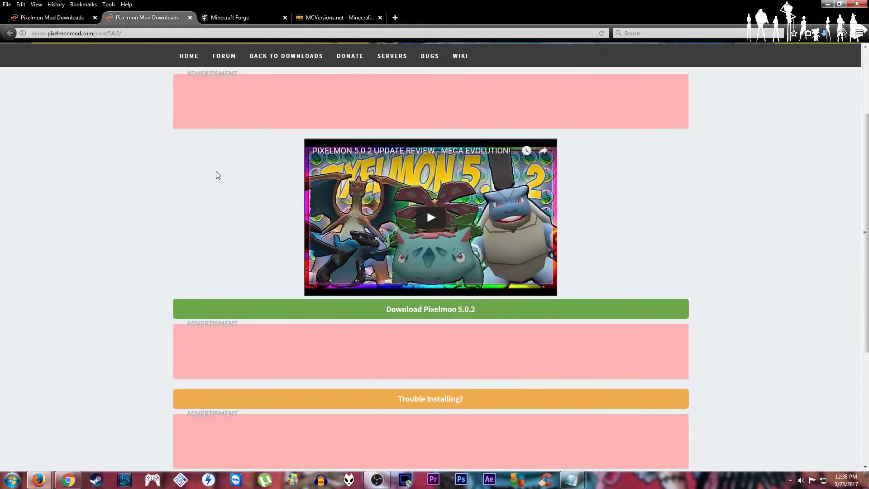
left_click(190, 18)
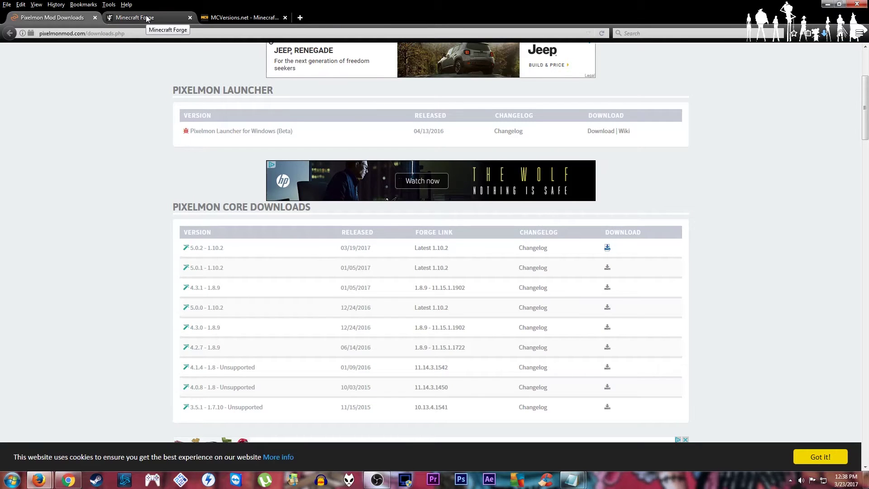
Request the recommended Forge 1.10.2 - 12.18.3.2185 universal jar, decline saving it, and close the Forge page
left_click(147, 18)
scroll(174, 320, "down", 3)
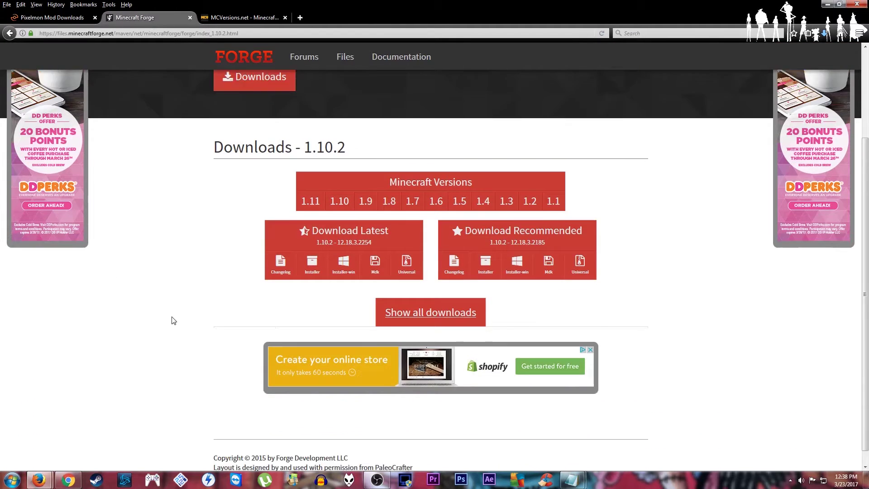
scroll(174, 320, "up", 3)
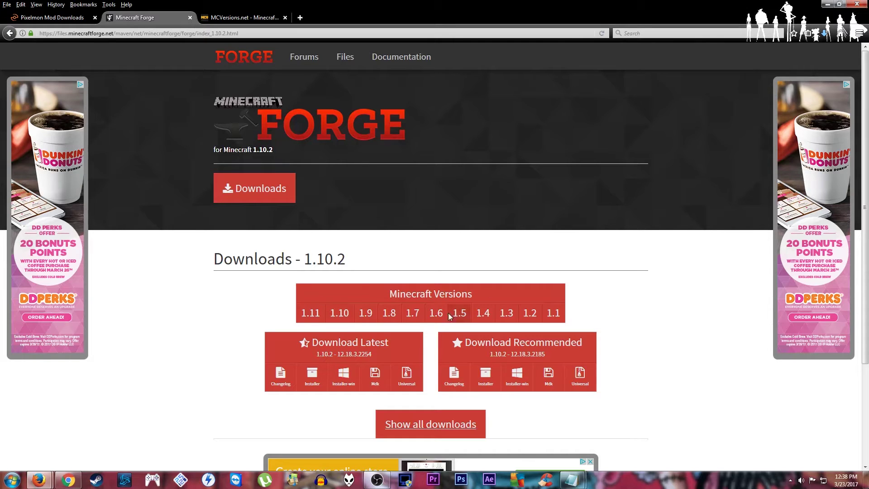
left_click(390, 312)
mouse_move(344, 313)
left_click(582, 376)
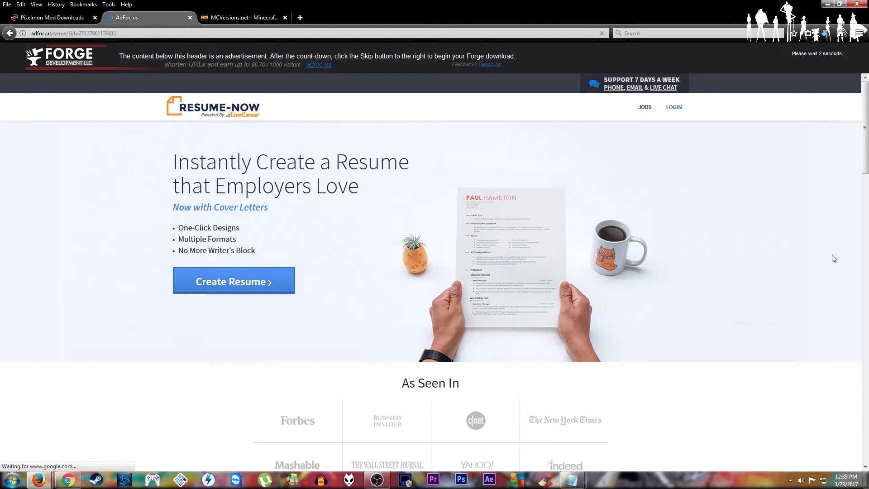
left_click(829, 60)
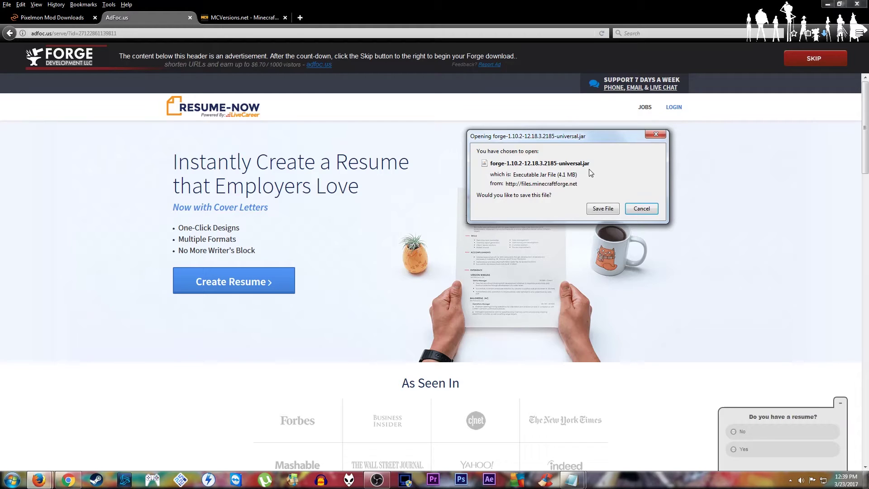
left_click(656, 208)
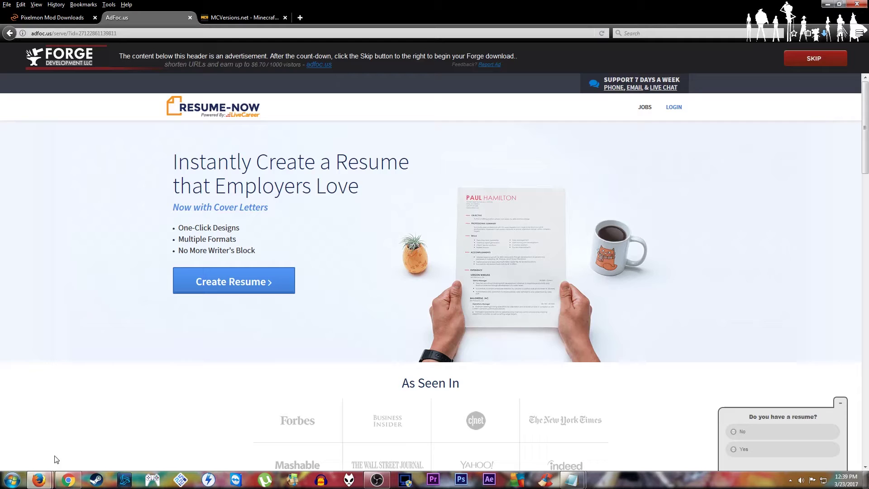
left_click(190, 18)
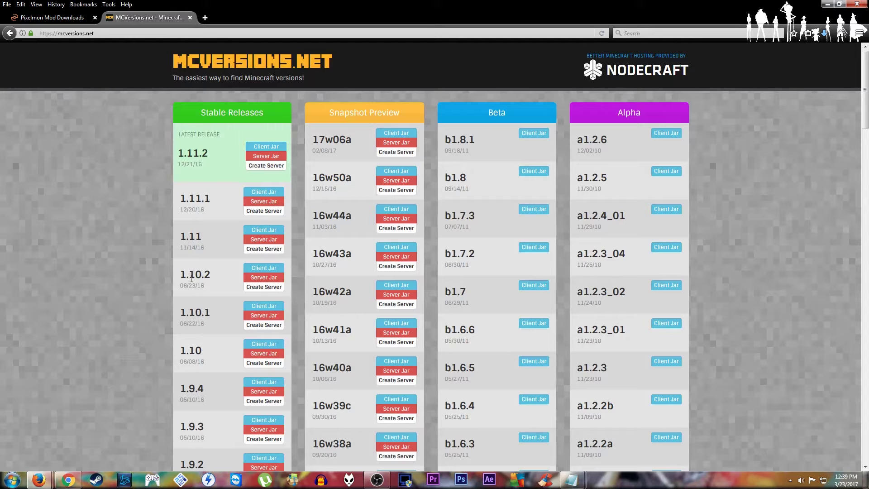
Request the Minecraft 1.10.2 server jar from the stable releases and decline saving it
left_click_drag(180, 275, 202, 274)
left_click(210, 279)
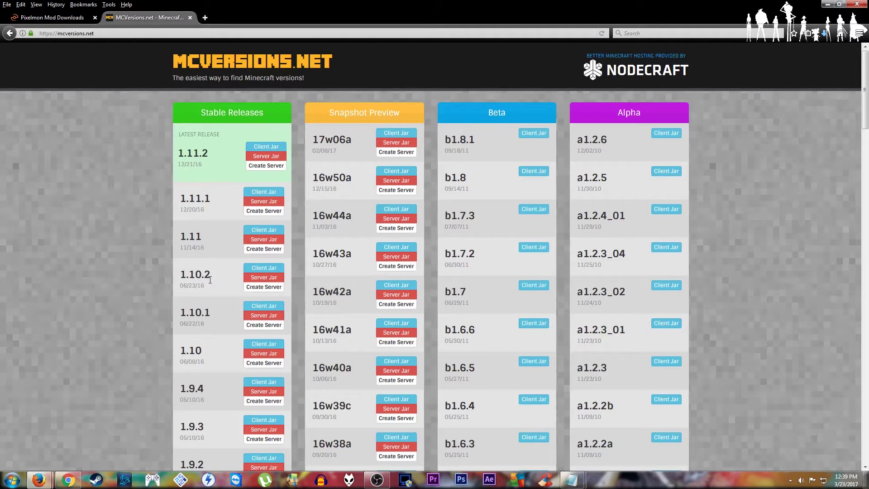
left_click(263, 277)
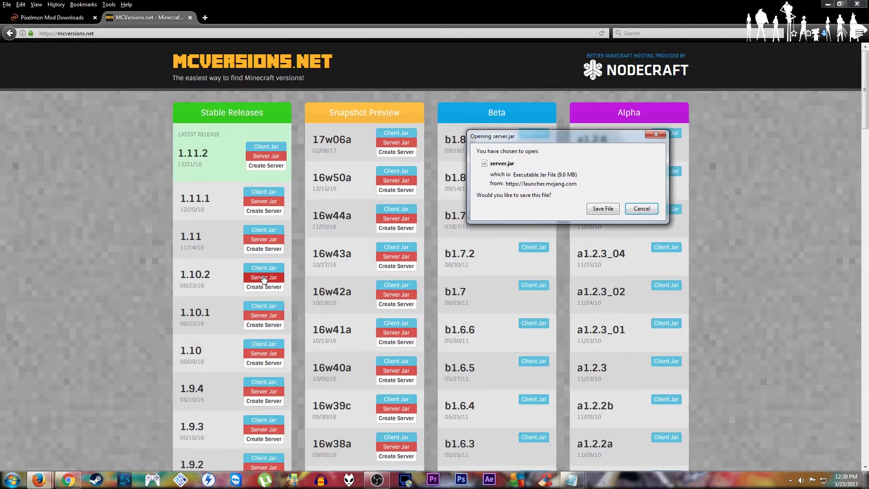
left_click(637, 209)
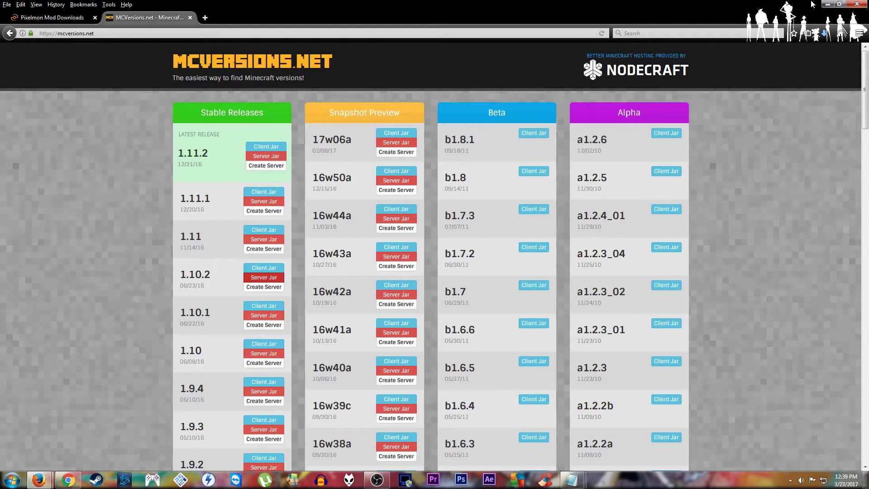
Review the eula file, the Pixelmon jar in the mods folder, and the Forge universal jar in the Pixelmon server folder
left_click(827, 4)
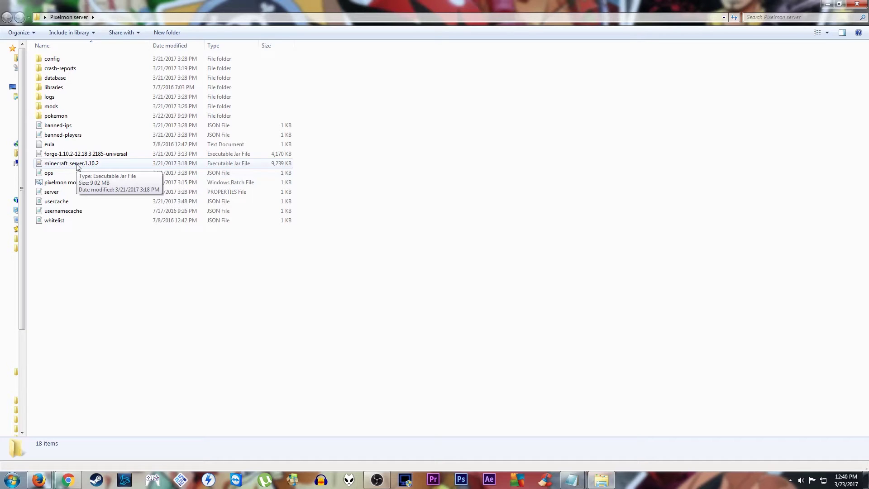
left_click(58, 145)
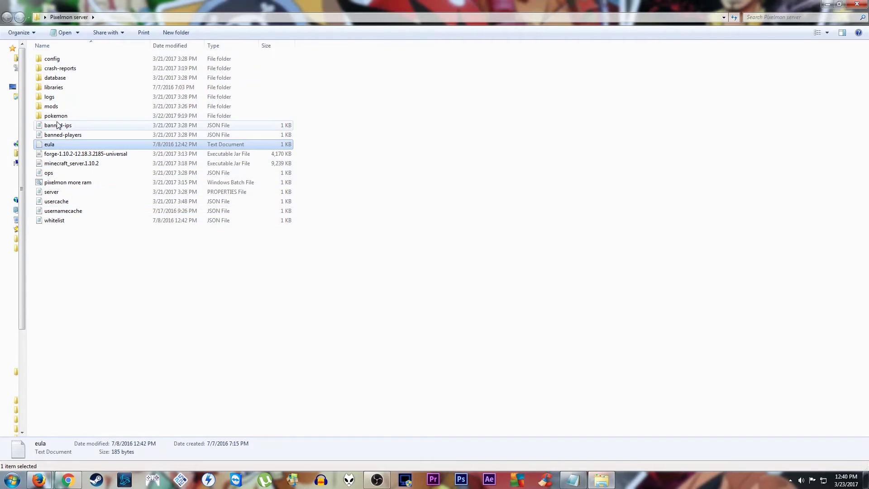
double_click(53, 107)
left_click(71, 60)
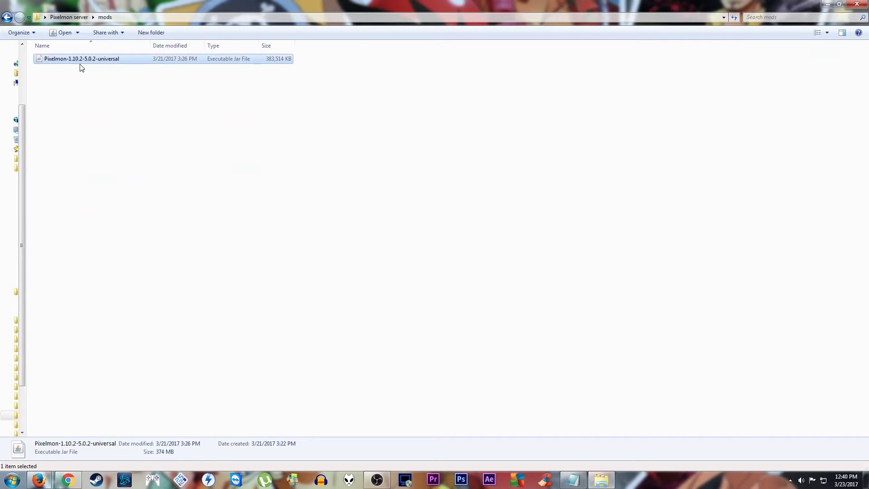
left_click(5, 17)
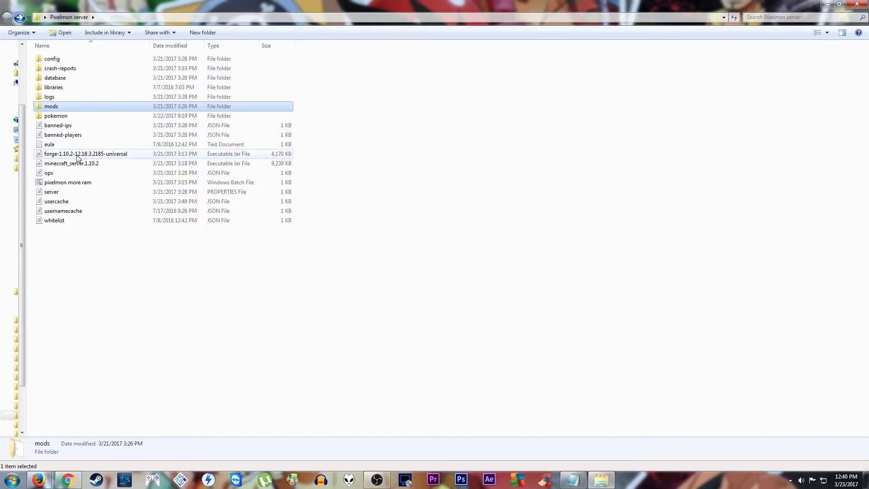
left_click(77, 157)
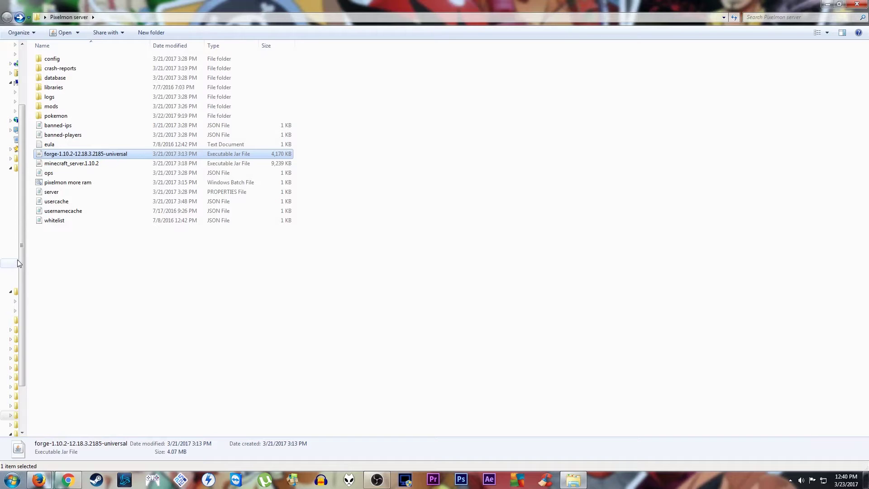
Launch the server with the "pixelmon more ram" batch file and shut it down with the stop command
left_click(68, 184)
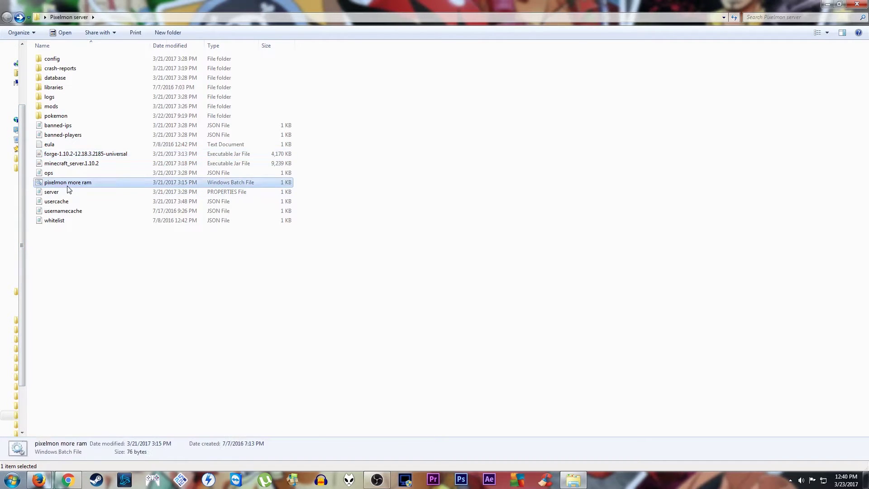
double_click(57, 184)
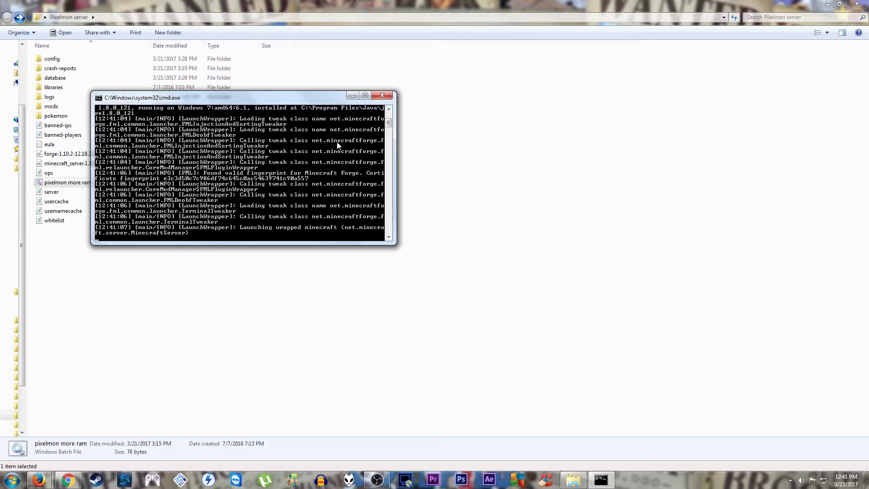
type("st")
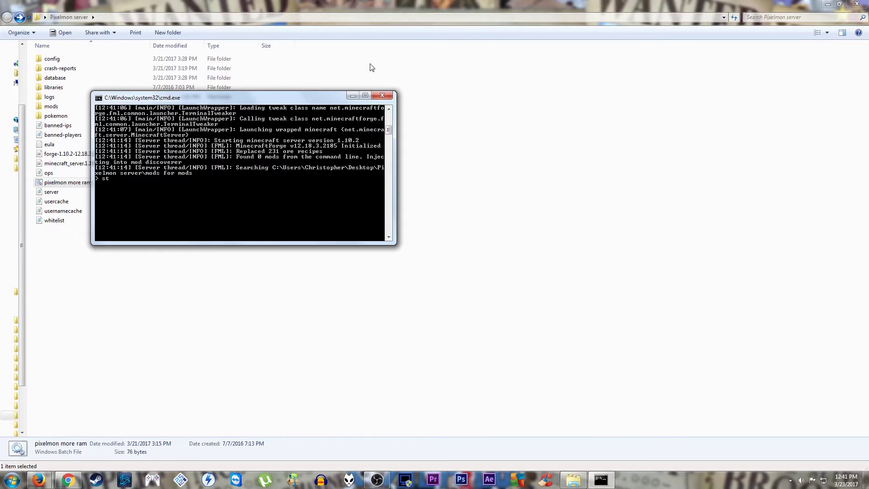
key("super+Left")
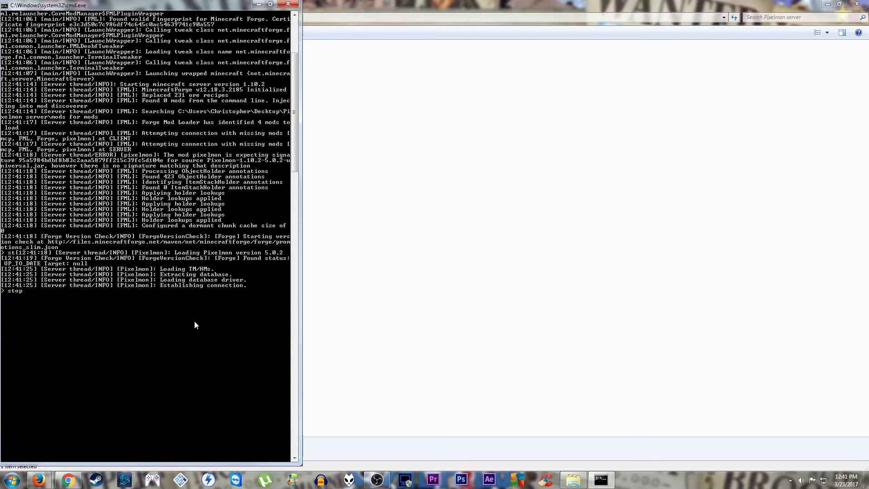
key("Return")
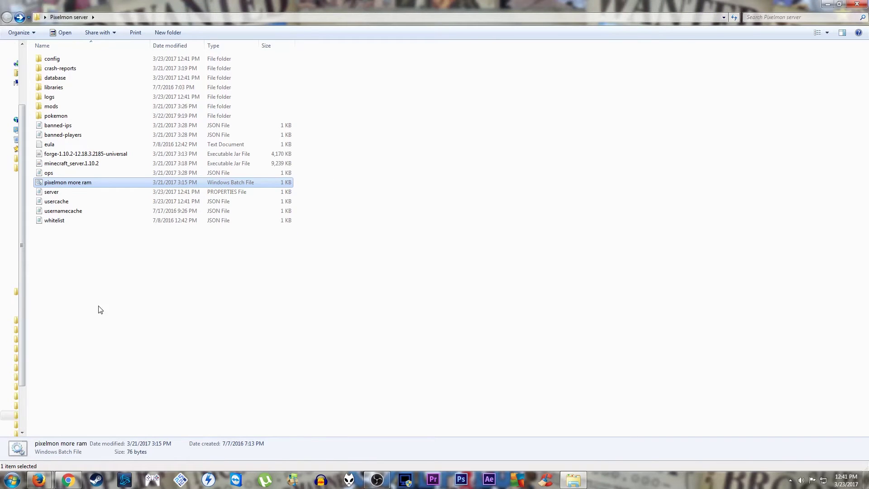
Open the server properties file, clear the server-ip value, review the port and motd entries, and close the file without saving
double_click(70, 192)
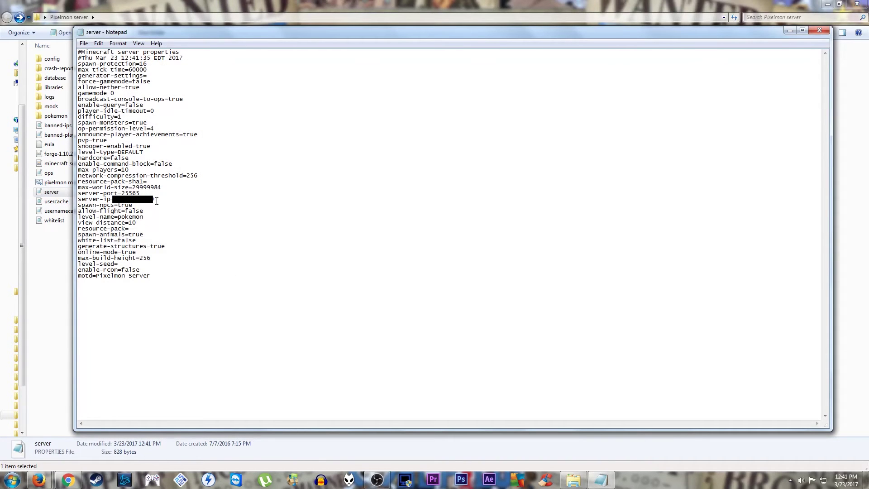
left_click_drag(155, 200, 112, 202)
key("BackSpace")
left_click_drag(140, 193, 122, 192)
left_click(122, 200)
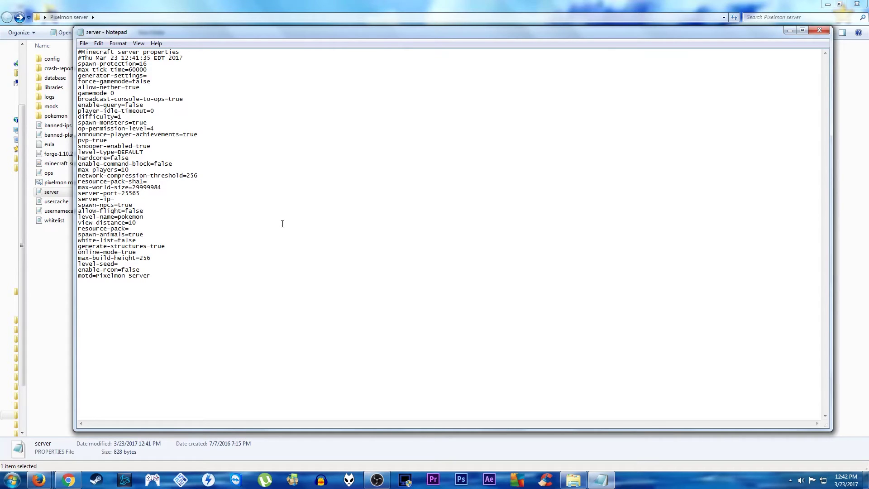
left_click_drag(159, 276, 97, 277)
left_click(194, 262)
left_click(823, 31)
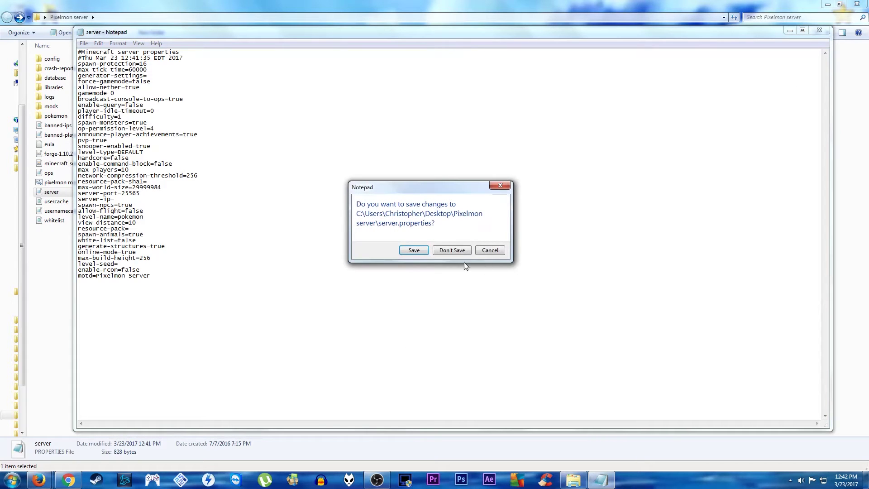
left_click(455, 252)
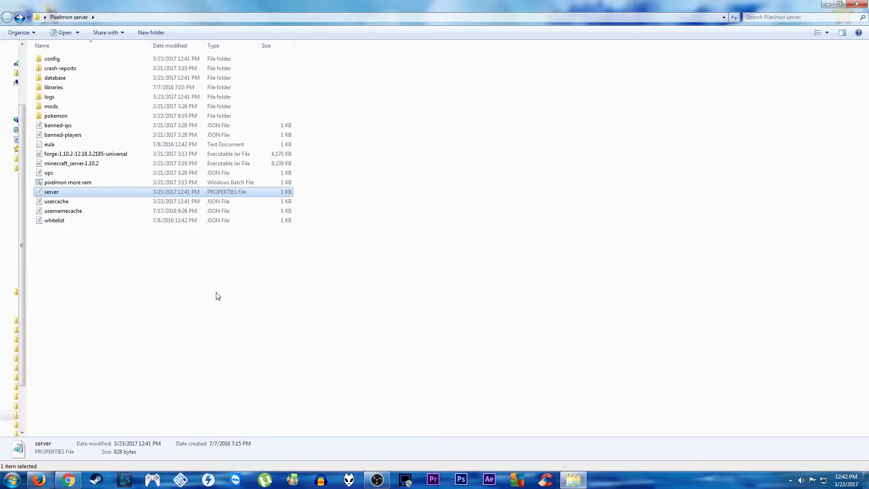
Run ipconfig in Command Prompt to look up the computer's network addresses, enlarge its window to read them, and close it
left_click(48, 478)
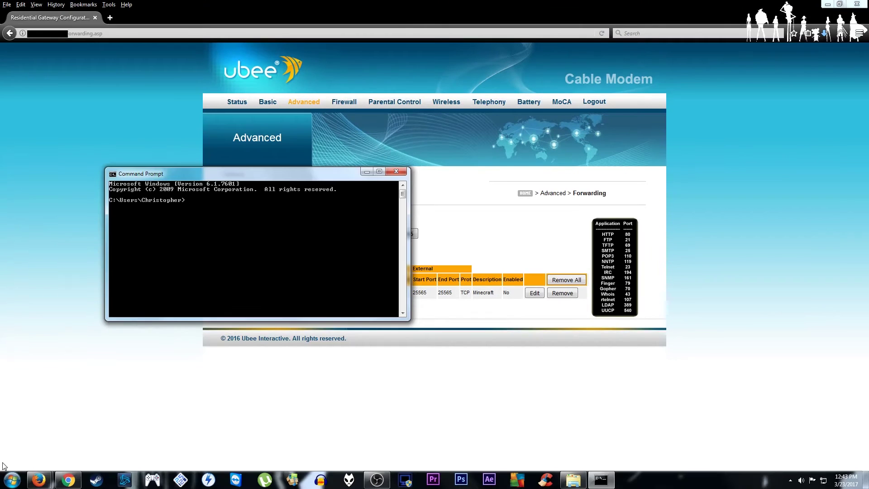
left_click(5, 482)
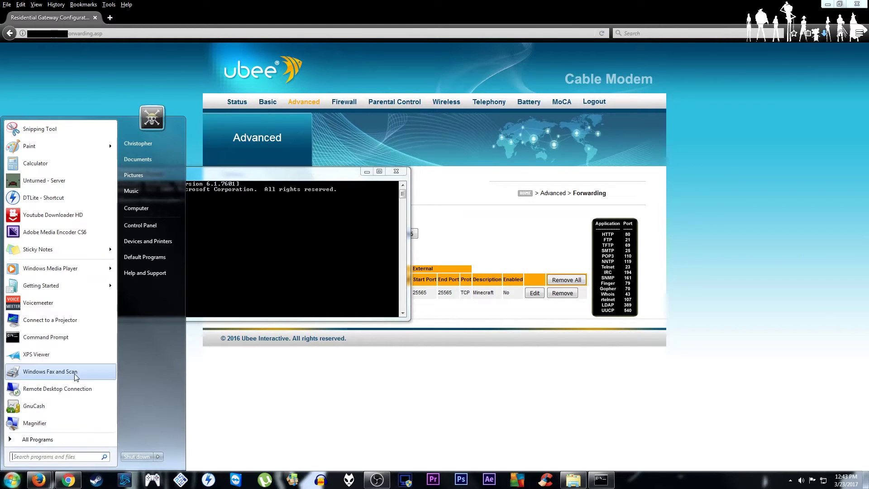
left_click(203, 276)
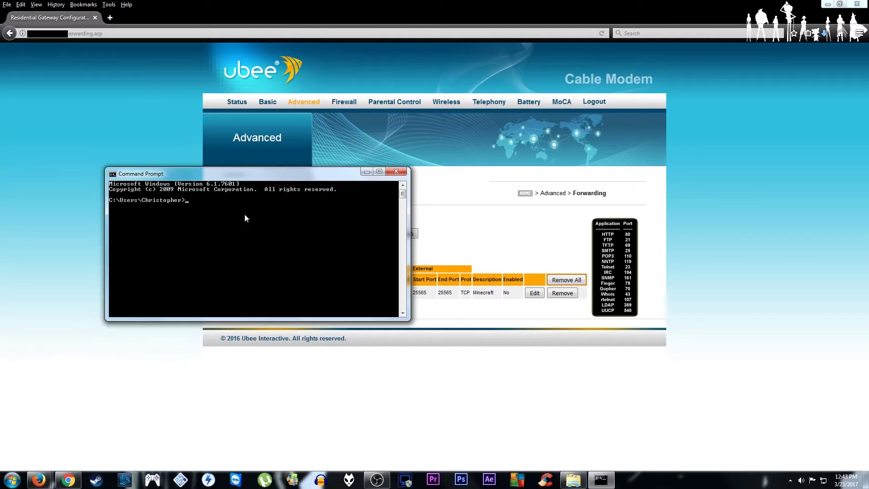
type("ip")
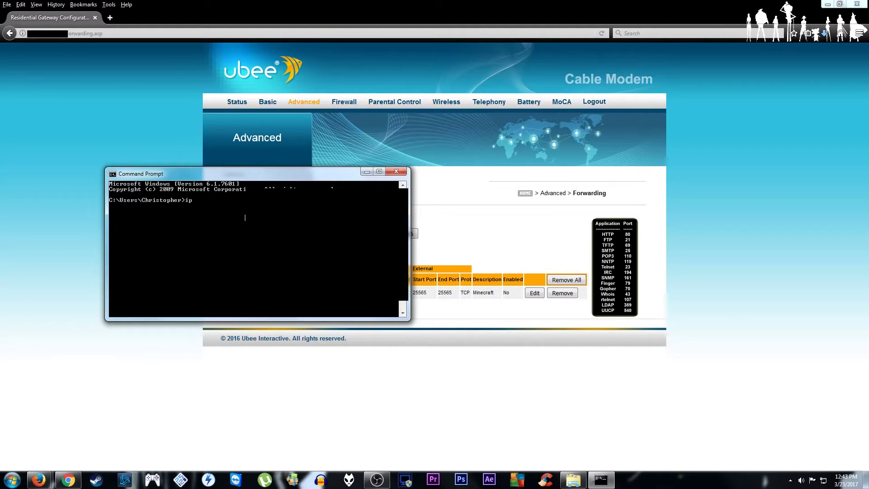
type("config")
key("Return")
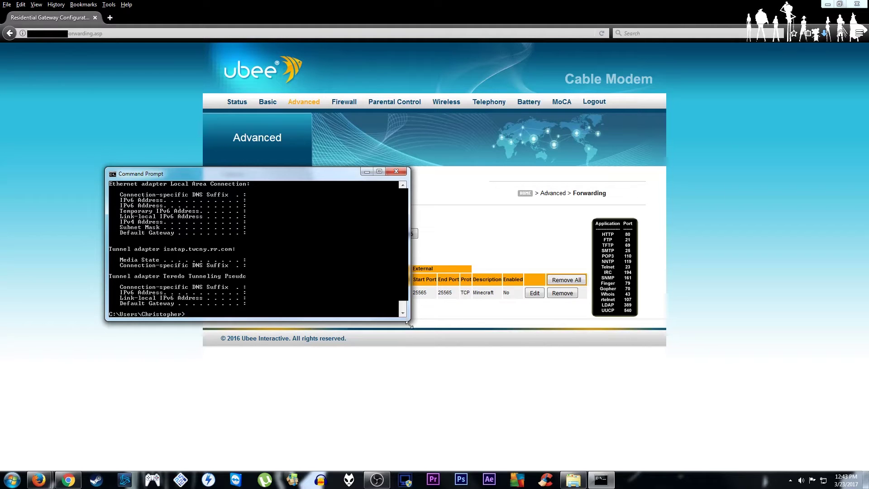
left_click_drag(409, 324, 436, 416)
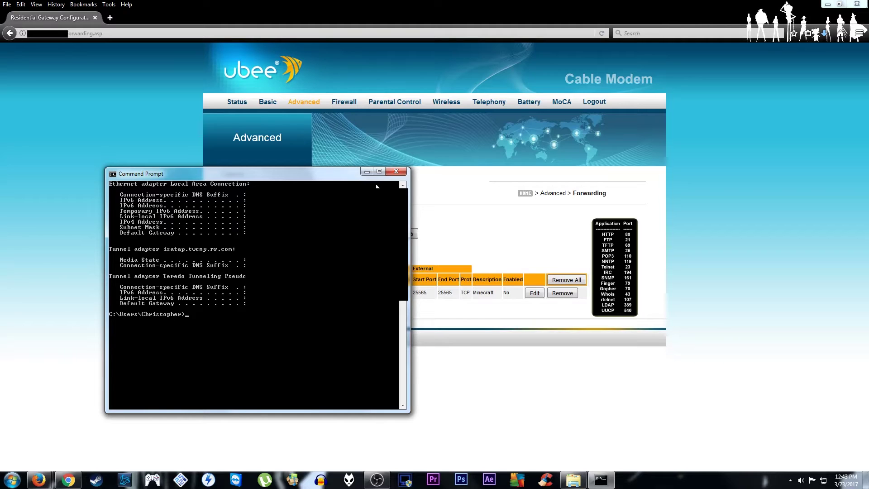
left_click(405, 172)
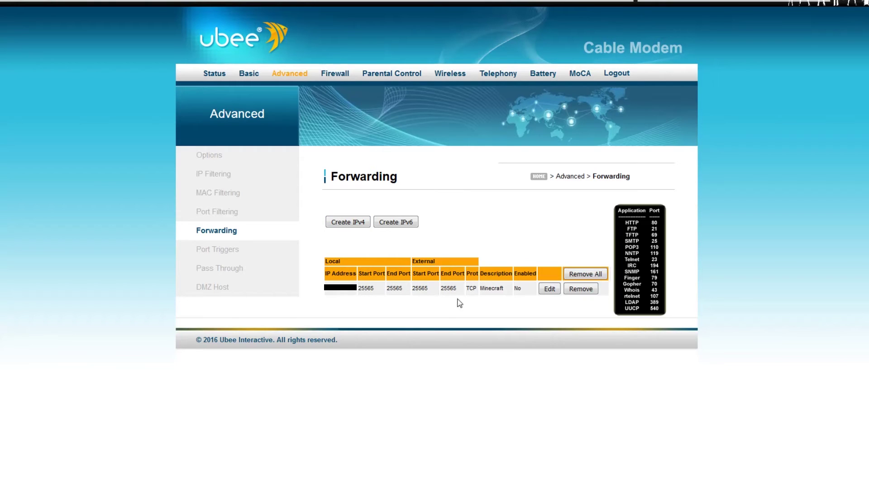
Edit the Minecraft forwarding rule for port 25565, check its local IP and start port, set the protocol to BOTH, and apply
left_click(543, 291)
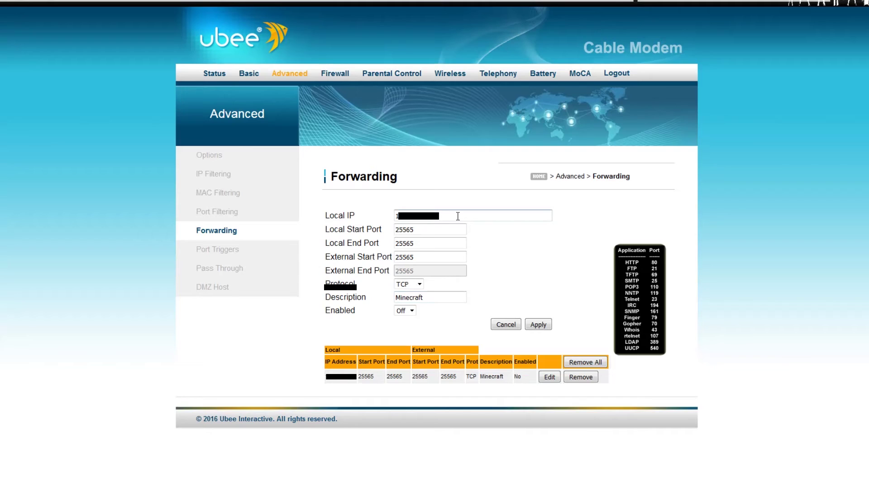
left_click_drag(457, 216, 335, 208)
left_click(432, 230)
left_click_drag(410, 233, 391, 231)
left_click(426, 229)
left_click(402, 285)
left_click(412, 317)
left_click(436, 301)
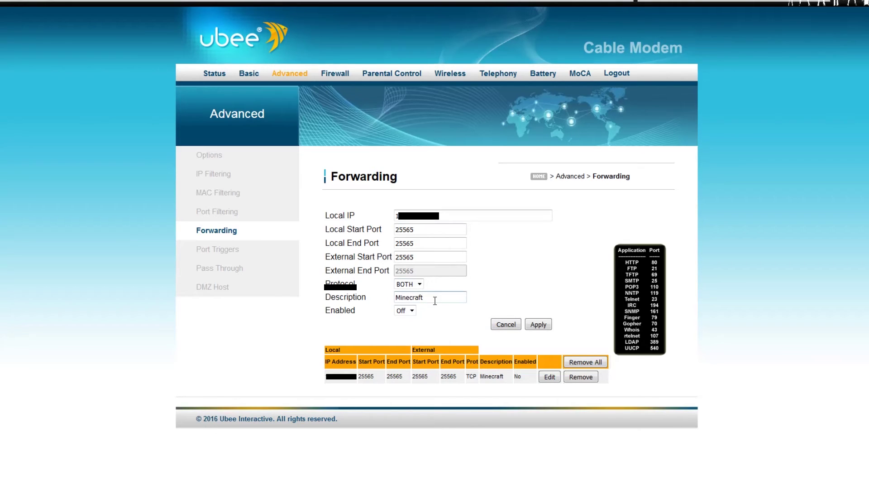
left_click(403, 326)
left_click(537, 325)
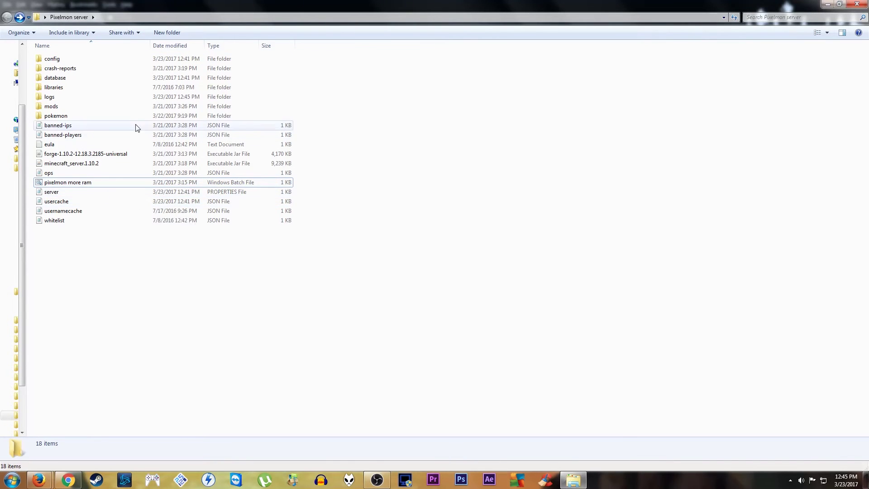
Open the "pixelmon more ram" batch file for editing and start saving it under a new name with All Files as the type
right_click(77, 184)
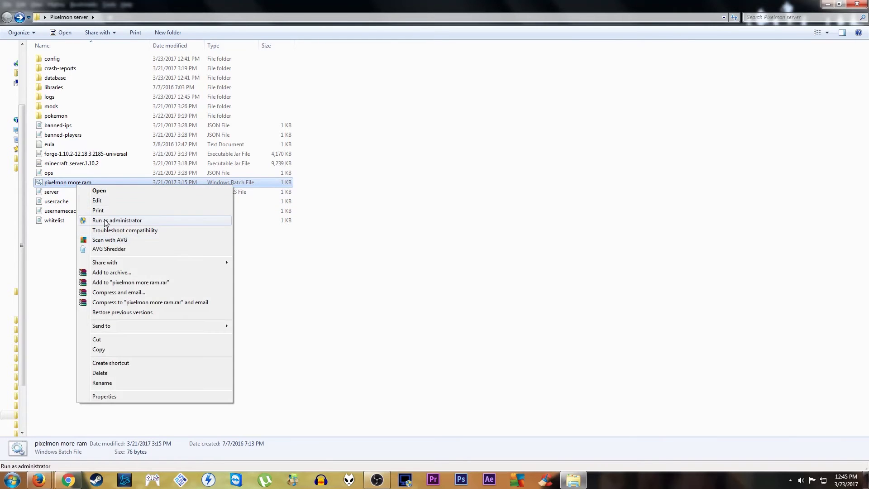
left_click(102, 200)
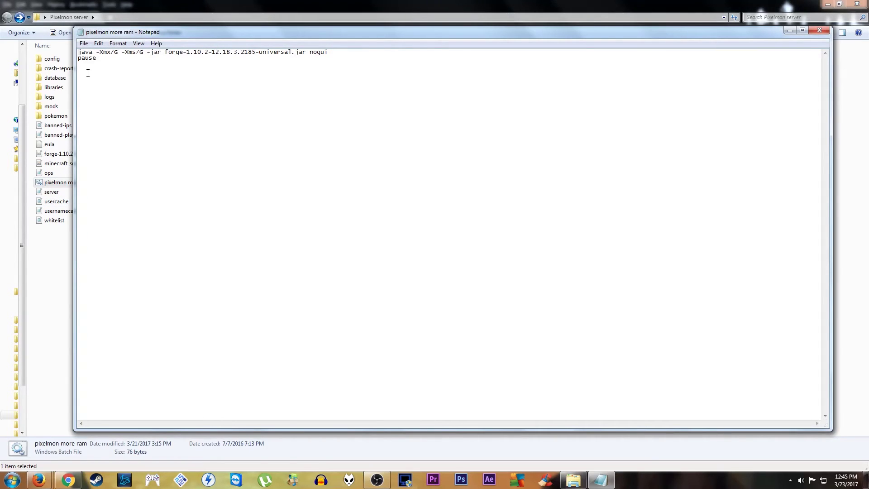
left_click(84, 43)
left_click(95, 82)
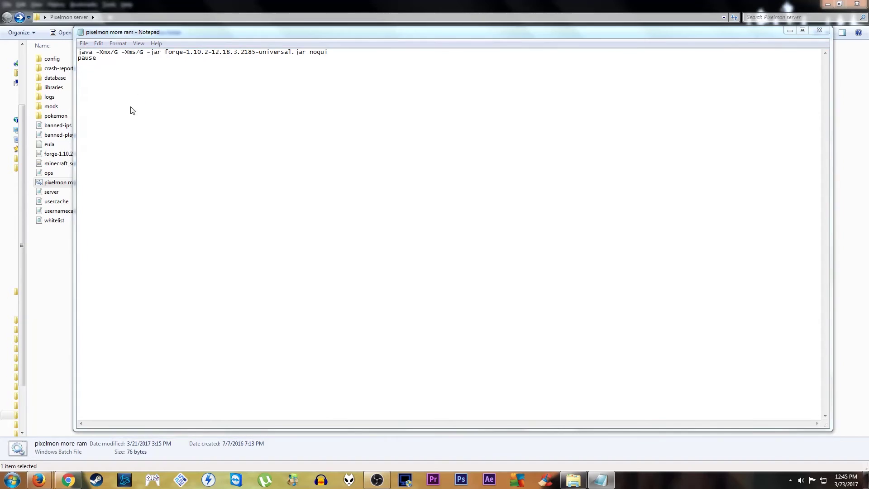
left_click(198, 256)
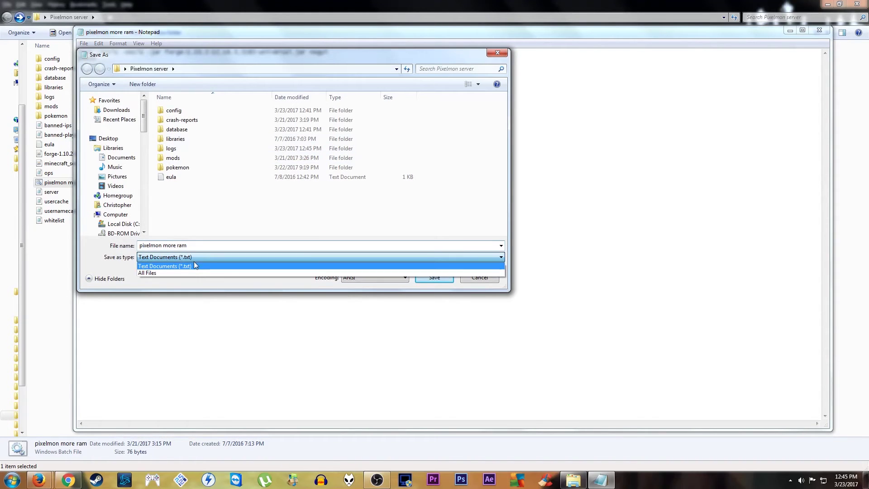
left_click(188, 264)
left_click(190, 257)
left_click(191, 271)
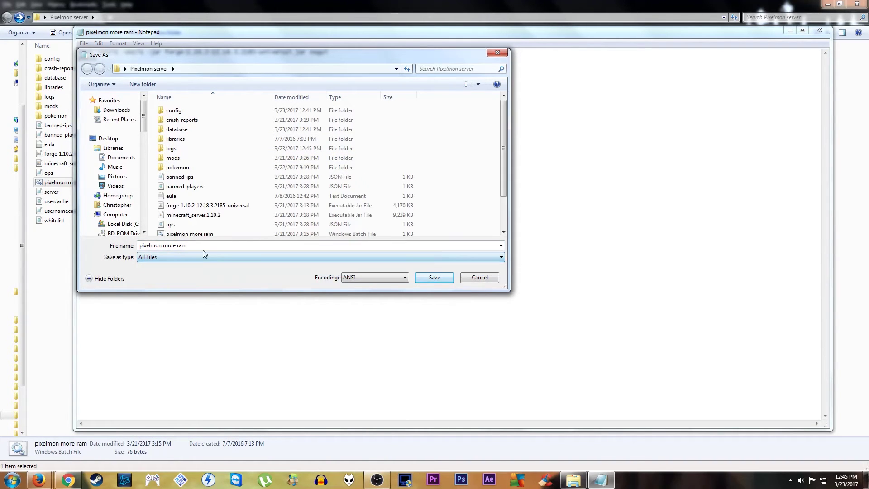
Enter "pixelmon more ram.bat" as the file name, cancel the save, and close the batch file's text
left_click(203, 247)
double_click(205, 245)
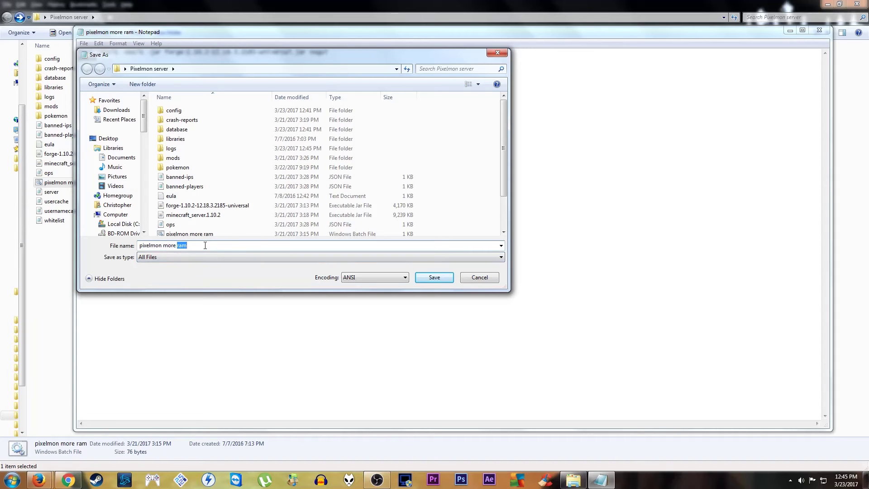
left_click(206, 245)
type(".ba")
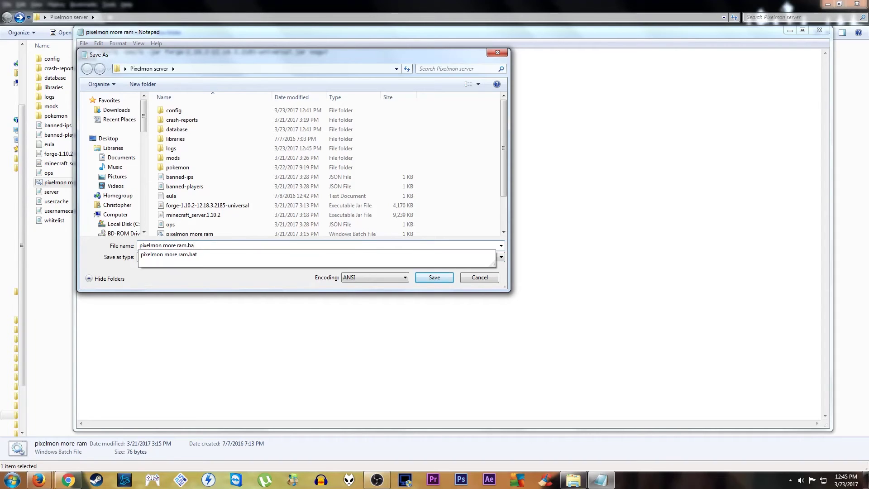
type("t")
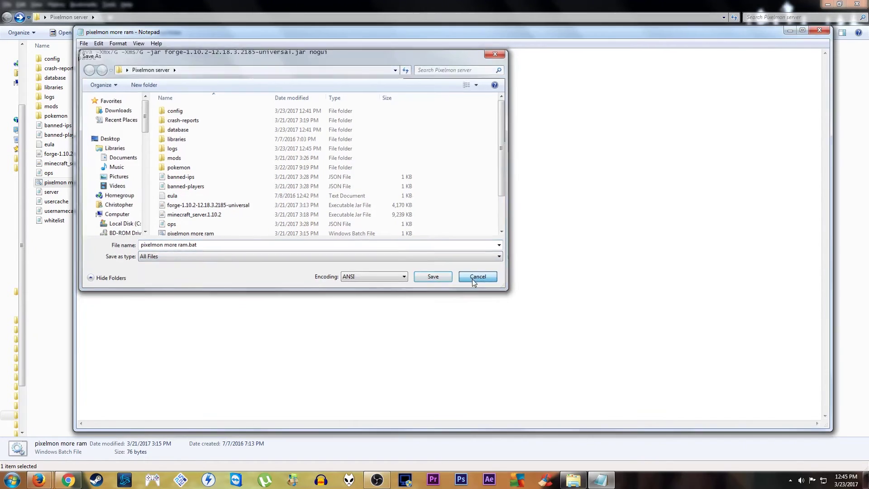
left_click(473, 279)
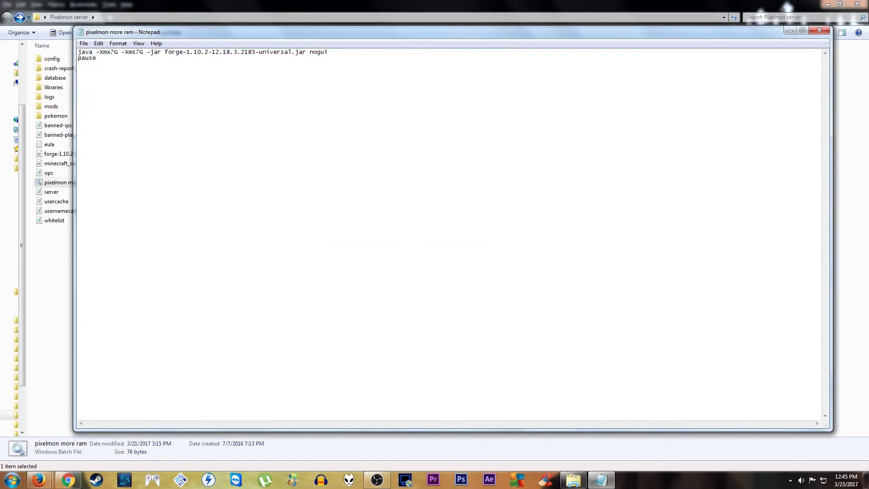
left_click(821, 36)
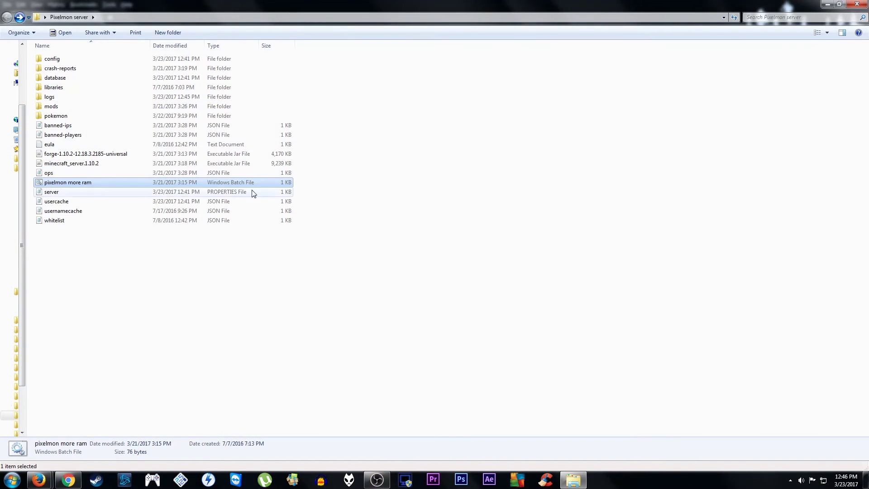
Launch the server with the "pixelmon more ram" batch file, follow its startup log in an enlarged console, and minimize the console
double_click(87, 186)
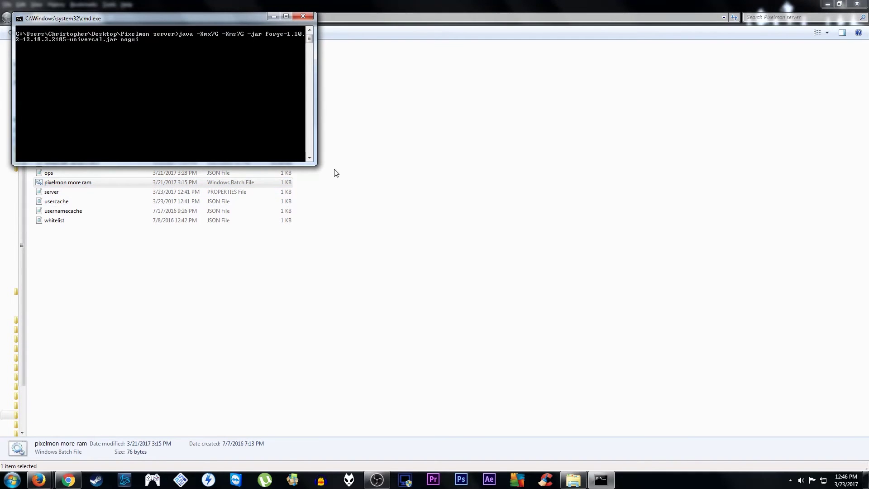
left_click_drag(317, 165, 325, 416)
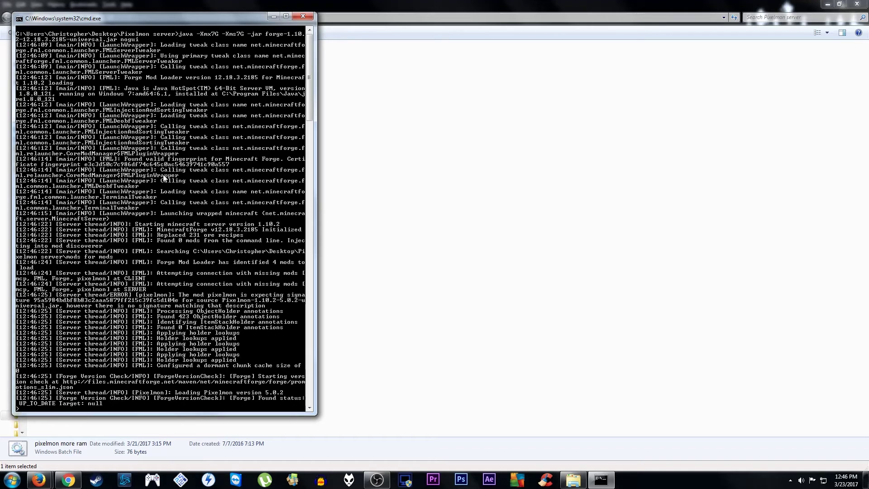
scroll(165, 181, "down", 8)
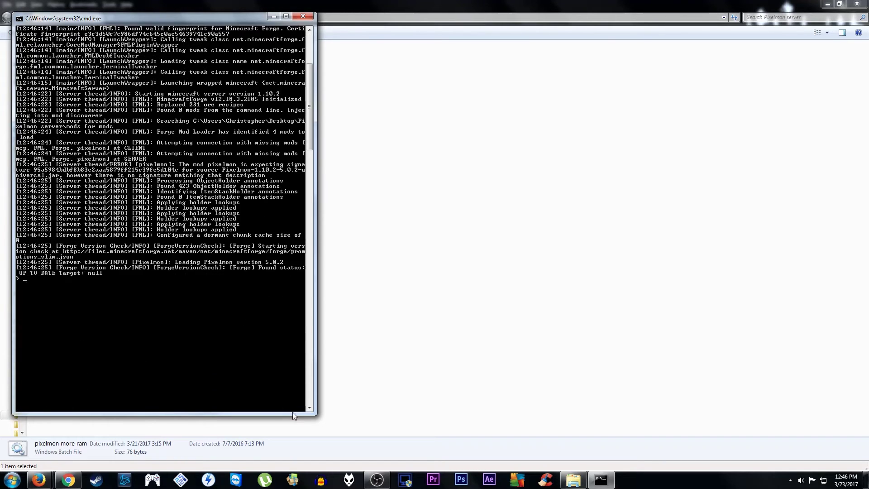
left_click_drag(316, 415, 320, 464)
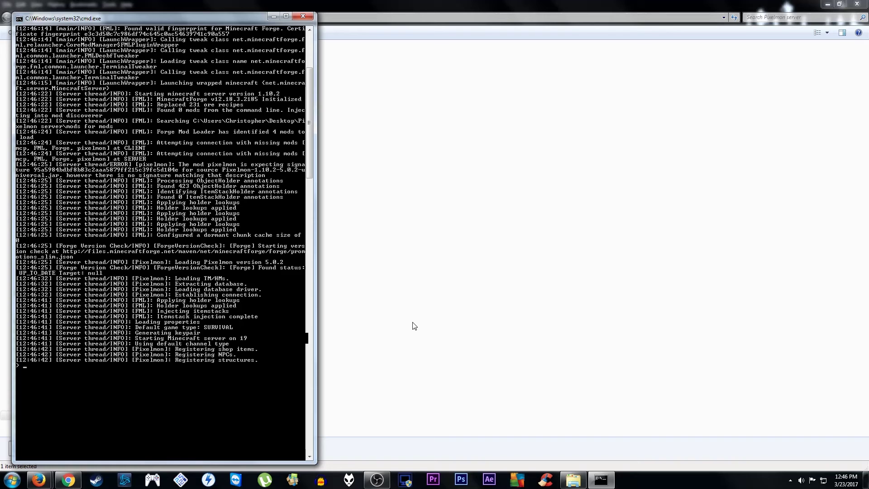
left_click_drag(96, 18, 450, 8)
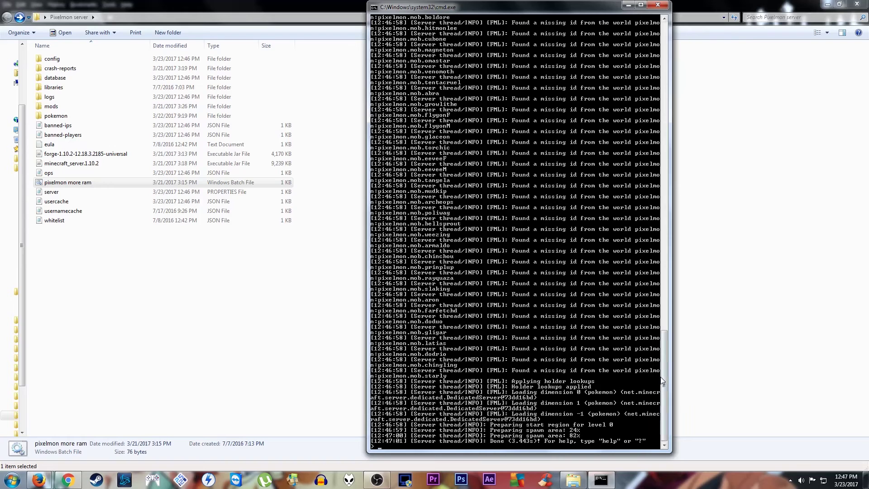
left_click_drag(662, 378, 678, 425)
left_click(629, 4)
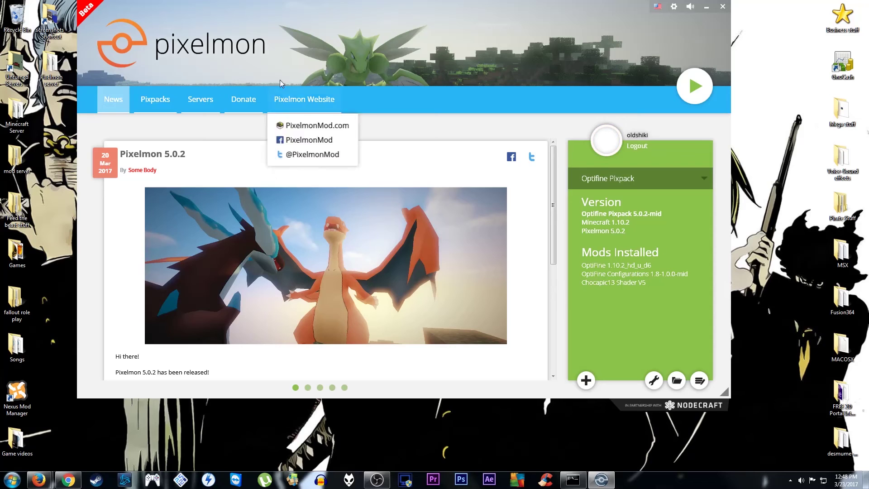
Start the Optifine Pixpack game from the Pixelmon launcher and join the saved "Minecraft Server" in multiplayer
left_click_drag(334, 14, 346, 64)
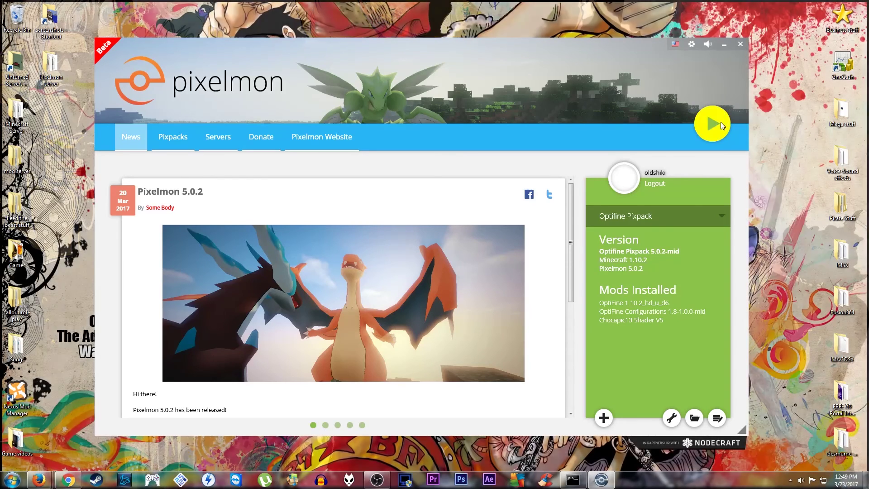
left_click(712, 123)
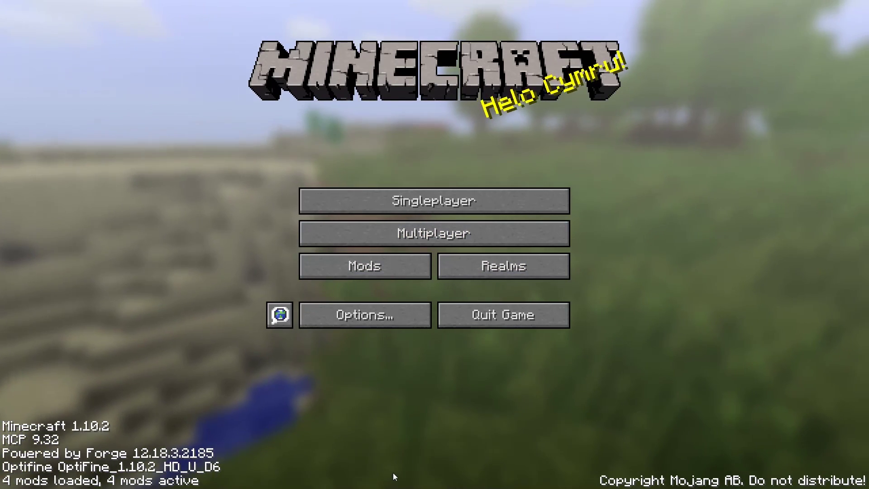
left_click(339, 227)
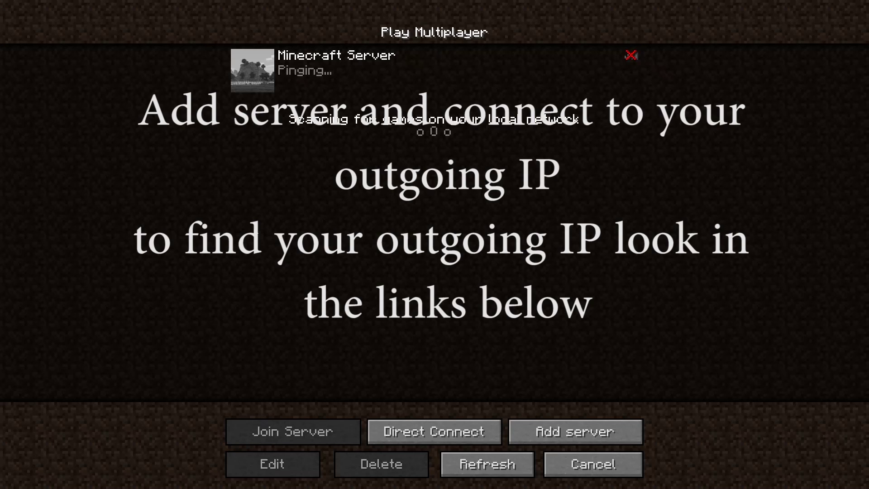
left_click(425, 72)
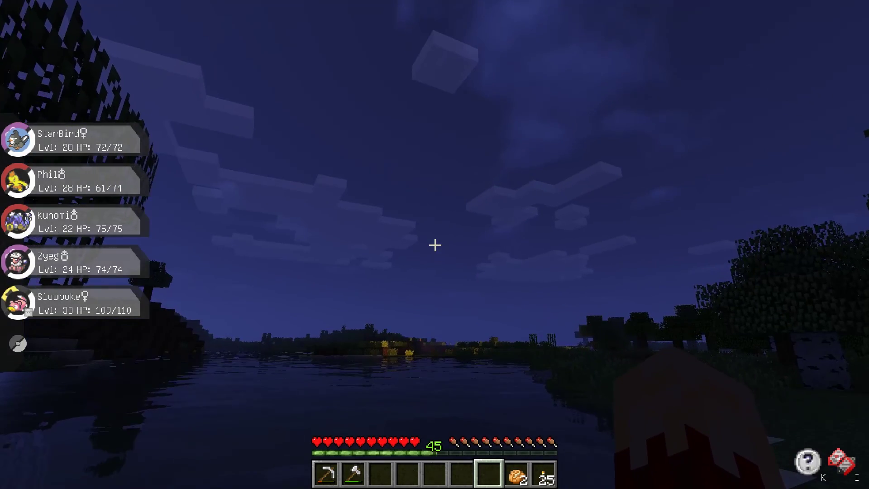
Send out StarBird in the game world and retrieve it, then switch to the torches and back to the empty slot
key("r")
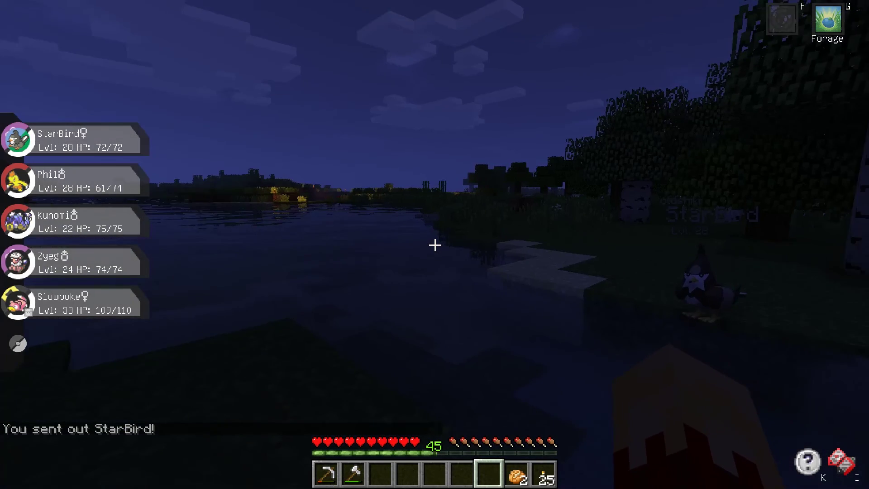
key("r")
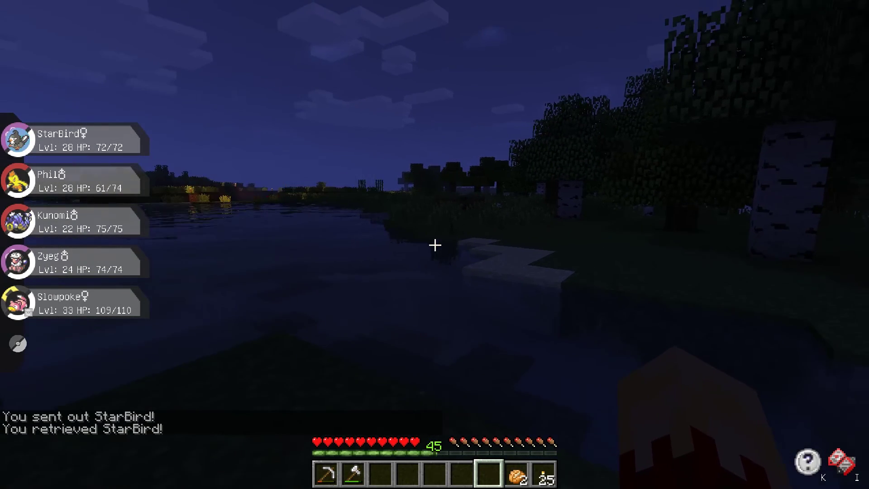
key("9")
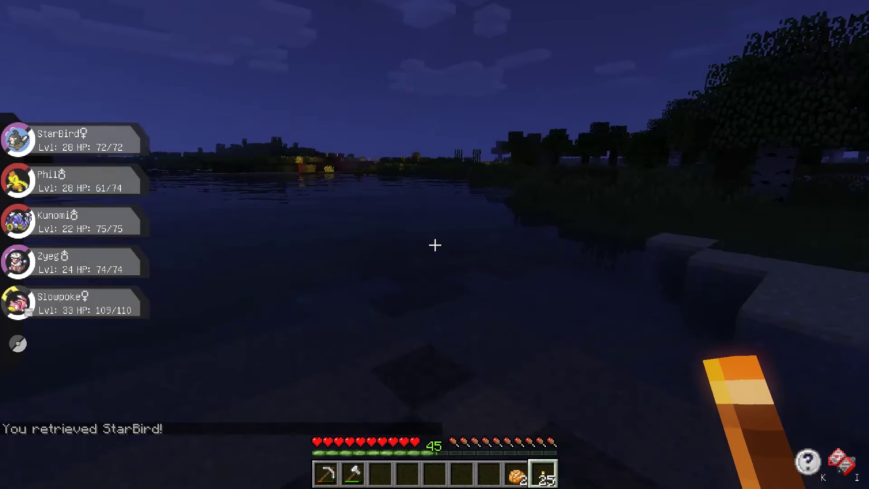
key("7")
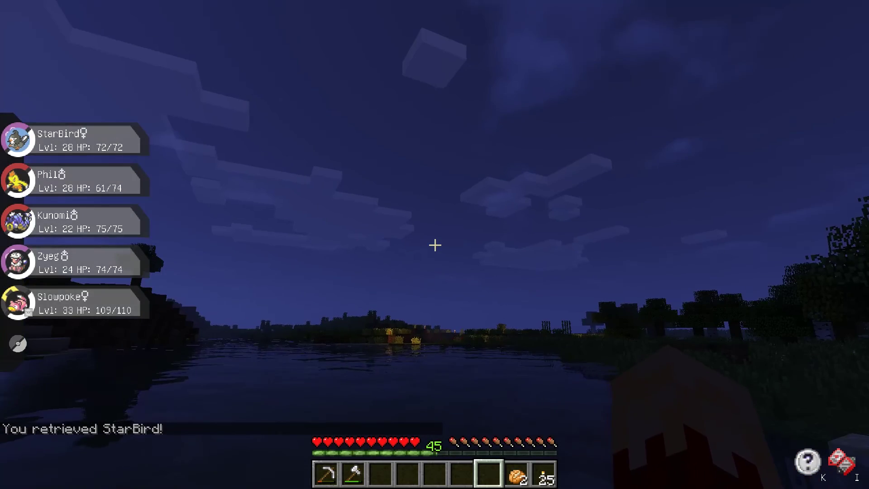